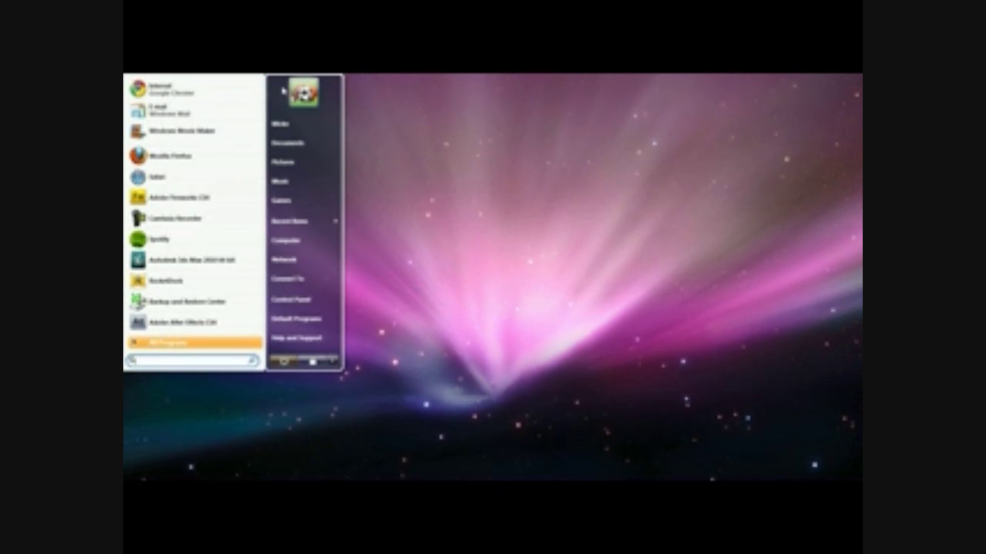
Launch Google Chrome from the Start menu's Internet entry.
{"action": "left_click", "coordinate": [233, 94]}
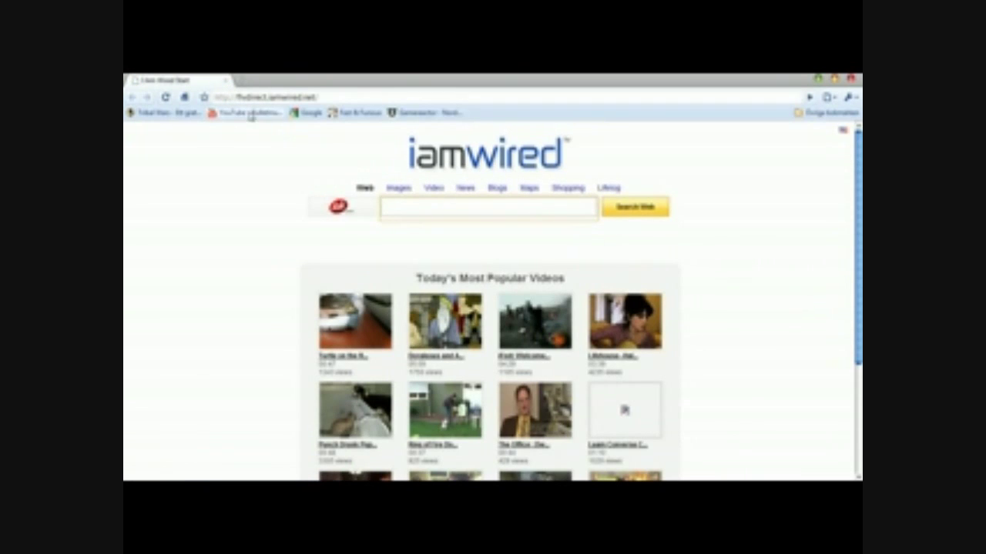
Go to Google and search for 'vitali'.
{"action": "left_click", "coordinate": [310, 112]}
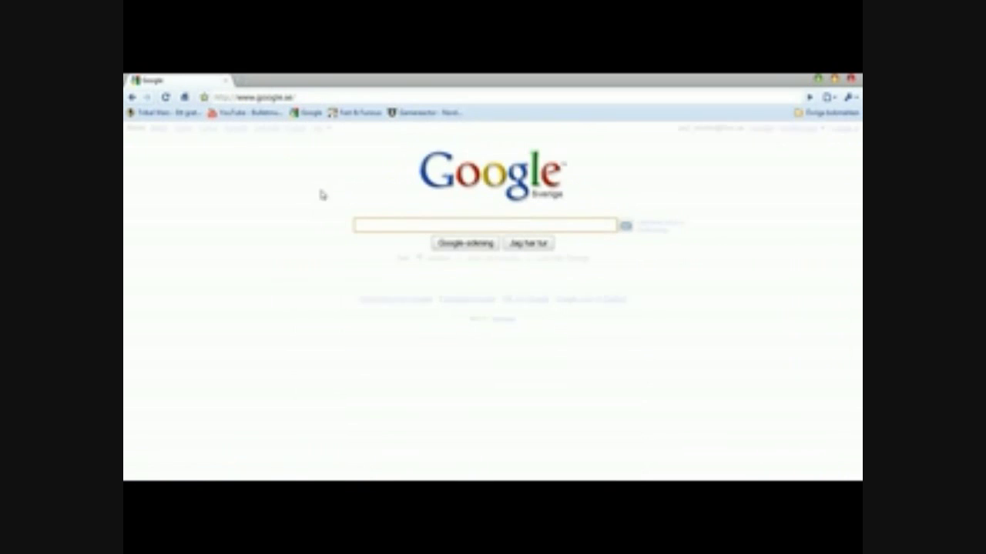
{"action": "left_click", "coordinate": [367, 226]}
{"action": "type", "text": "v"}
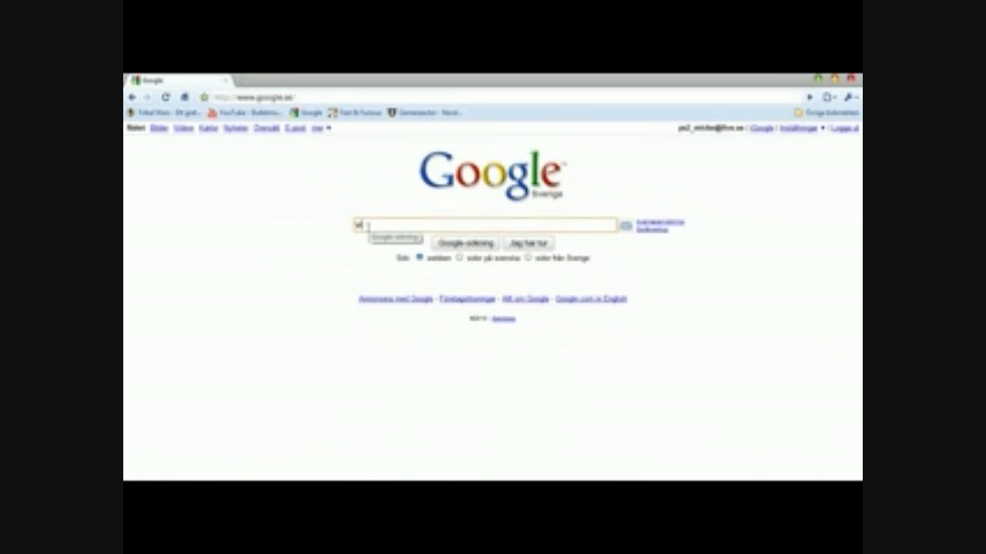
{"action": "type", "text": "itali"}
{"action": "key", "text": "Return"}
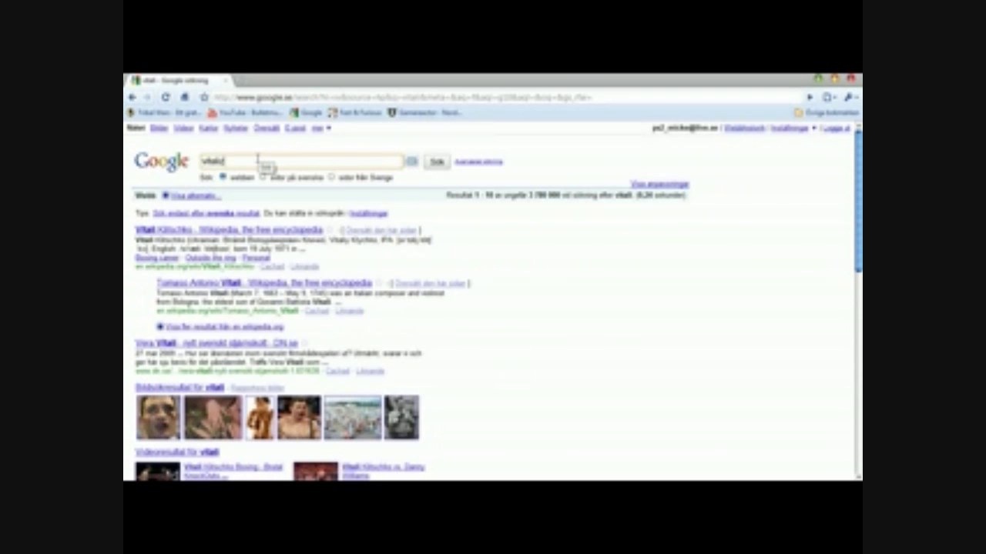
Refine the search to the 'visualization' suggestion and look over the results.
{"action": "type", "text": "z"}
{"action": "key", "text": "Down"}
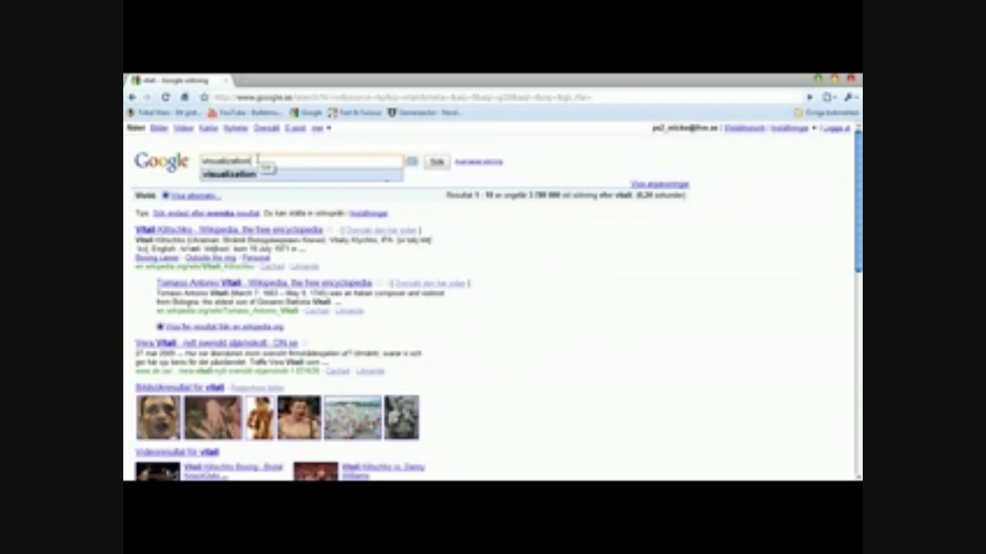
{"action": "key", "text": "Return"}
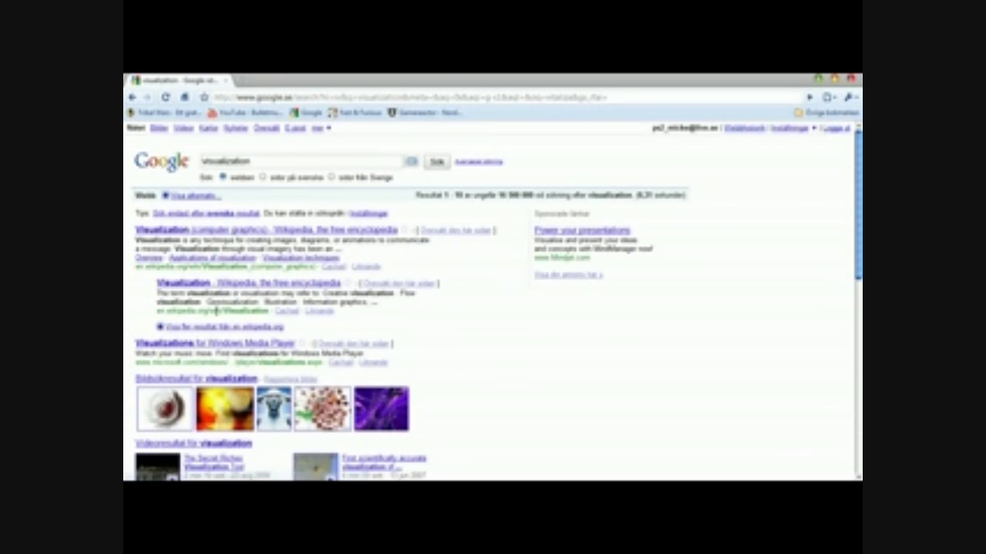
{"action": "scroll", "coordinate": [202, 352], "scroll_direction": "down", "scroll_amount": 2}
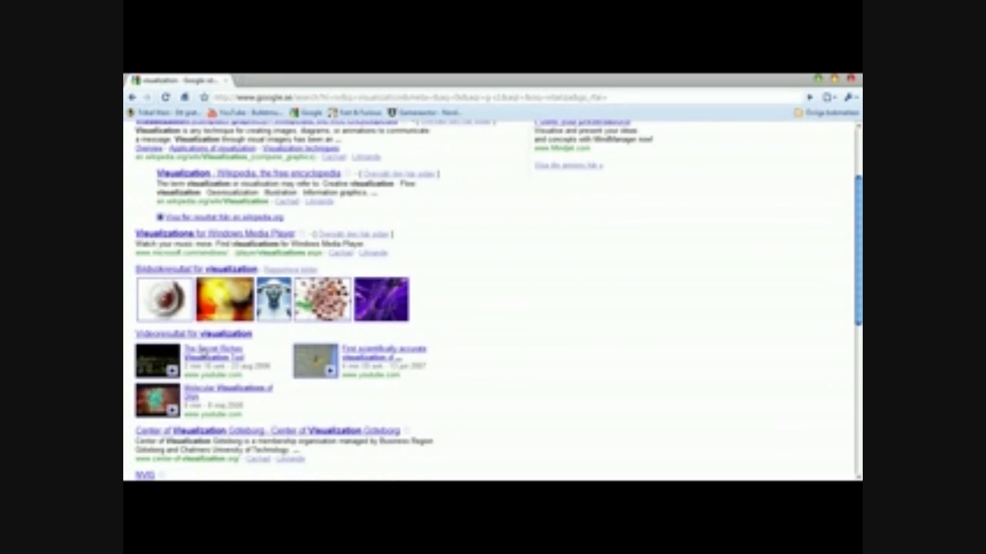
{"action": "scroll", "coordinate": [493, 300], "scroll_direction": "up", "scroll_amount": 3}
Save the first visualization image result at full size as a JPEG.
{"action": "left_click", "coordinate": [159, 129]}
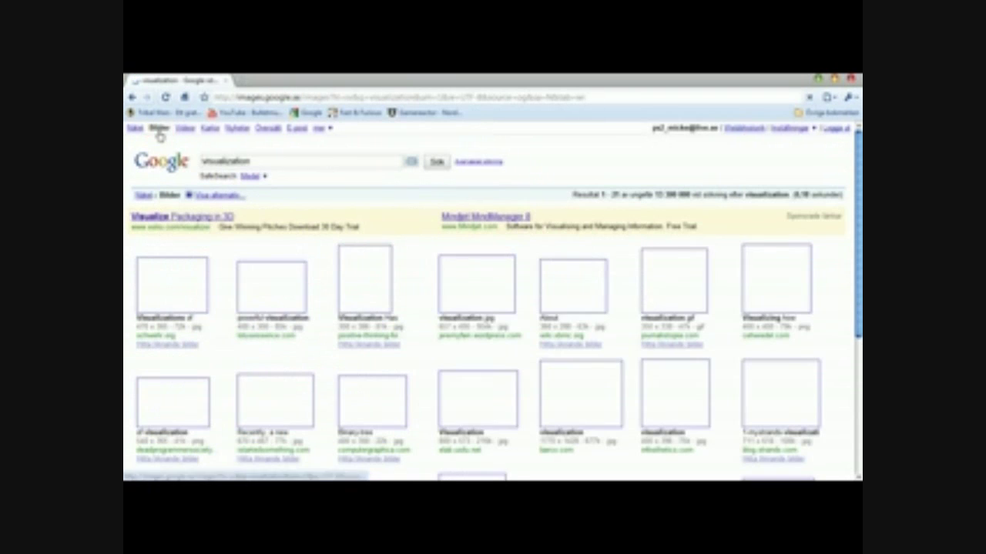
{"action": "left_click", "coordinate": [207, 297]}
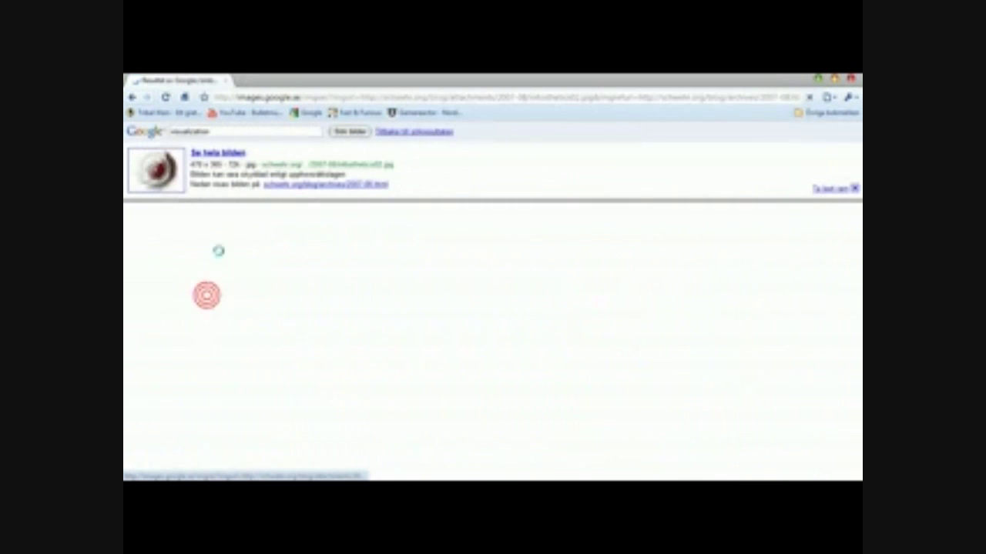
{"action": "left_click", "coordinate": [157, 174]}
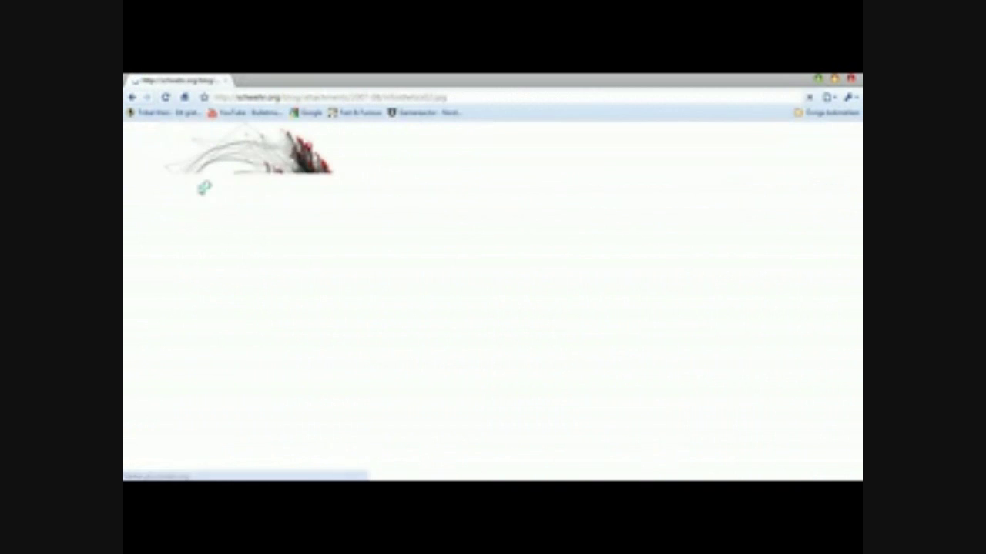
{"action": "right_click", "coordinate": [245, 189]}
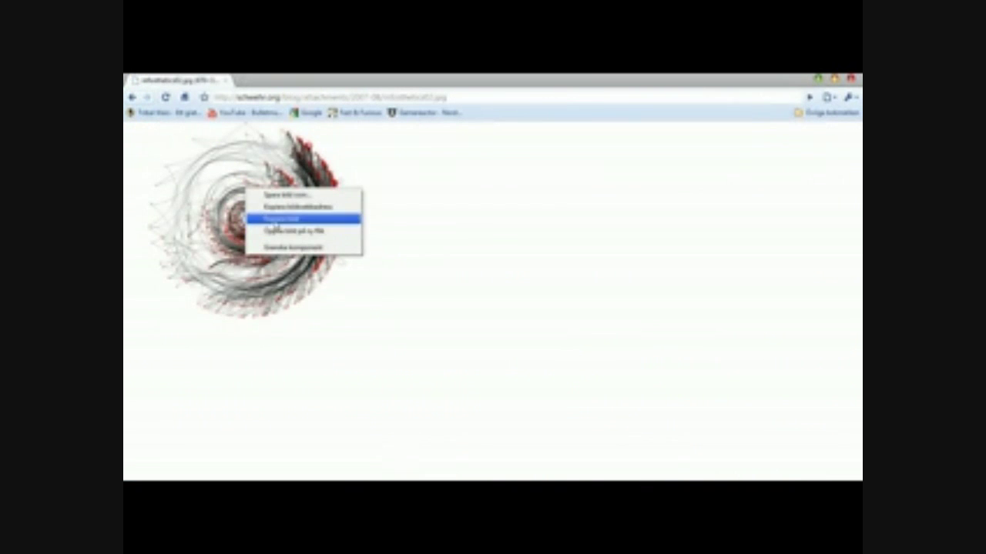
{"action": "left_click", "coordinate": [283, 194]}
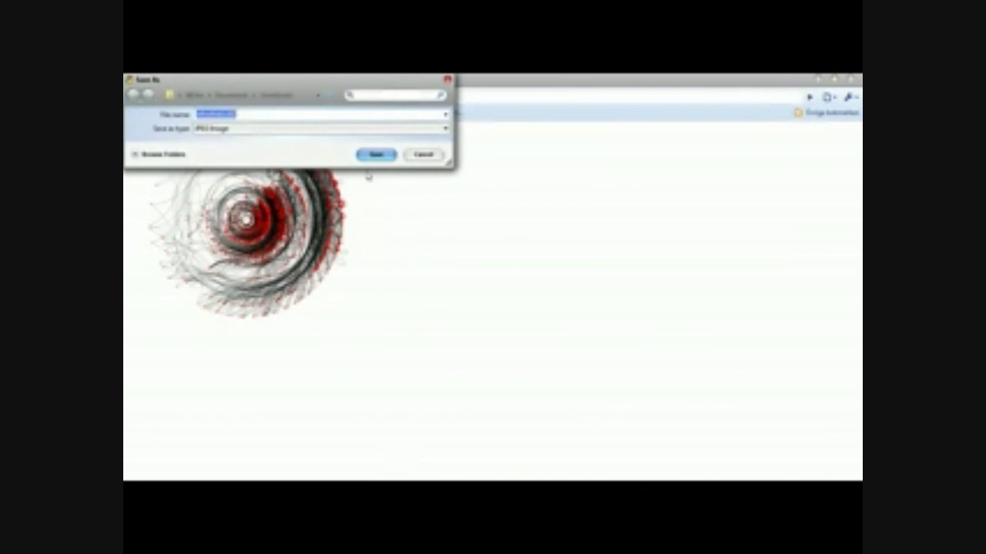
{"action": "left_click", "coordinate": [376, 155]}
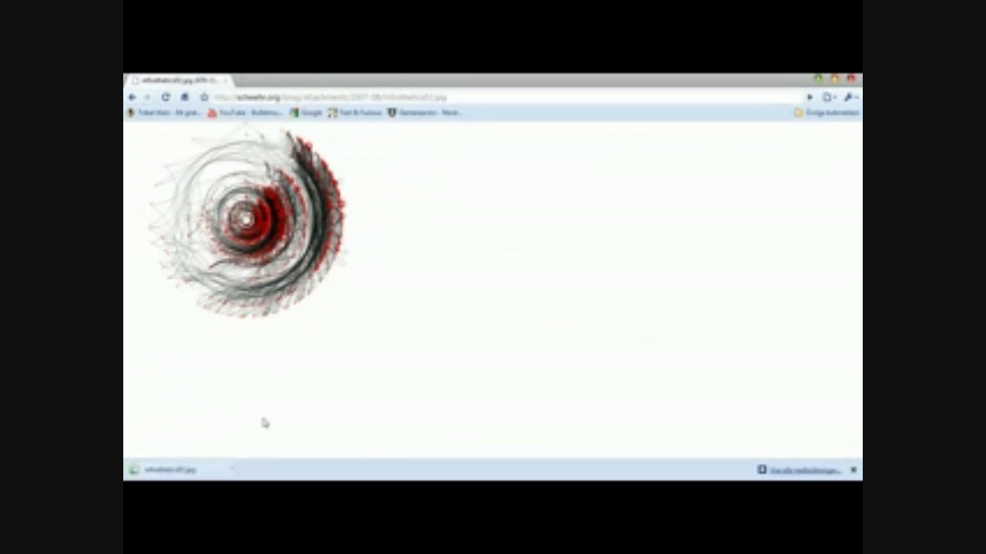
Check the downloads list, close it, and return to the image result page.
{"action": "left_click", "coordinate": [776, 470]}
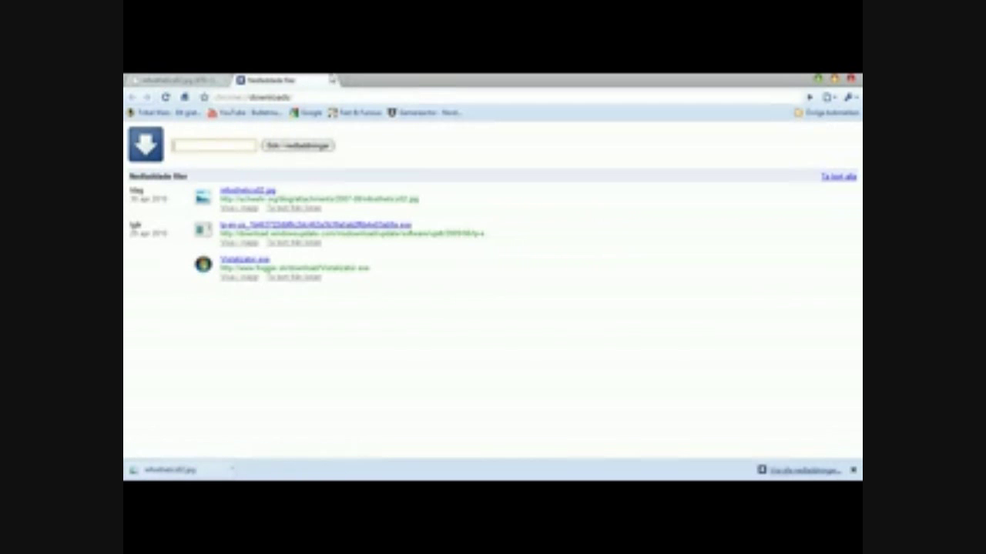
{"action": "left_click", "coordinate": [335, 80]}
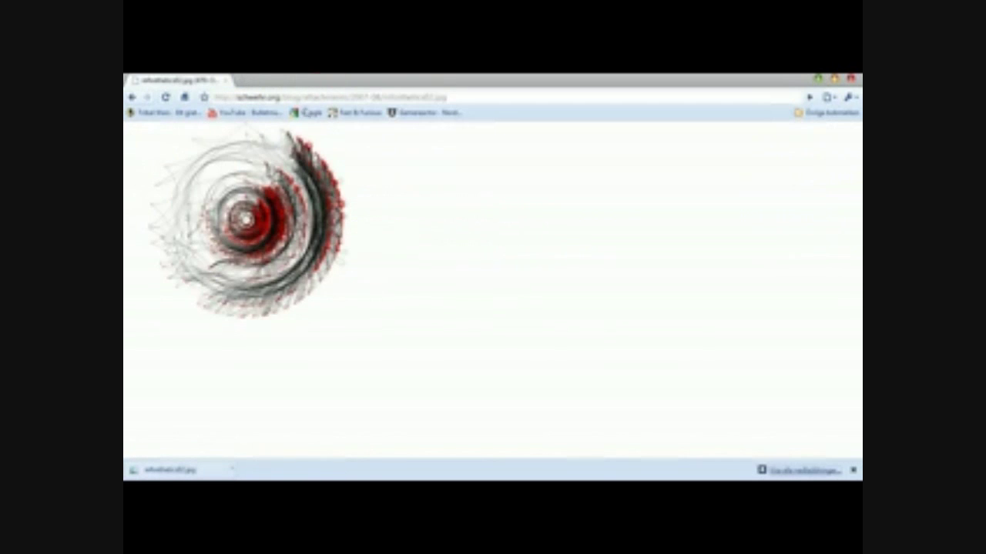
{"action": "left_click", "coordinate": [132, 97]}
{"action": "double_click", "coordinate": [224, 133]}
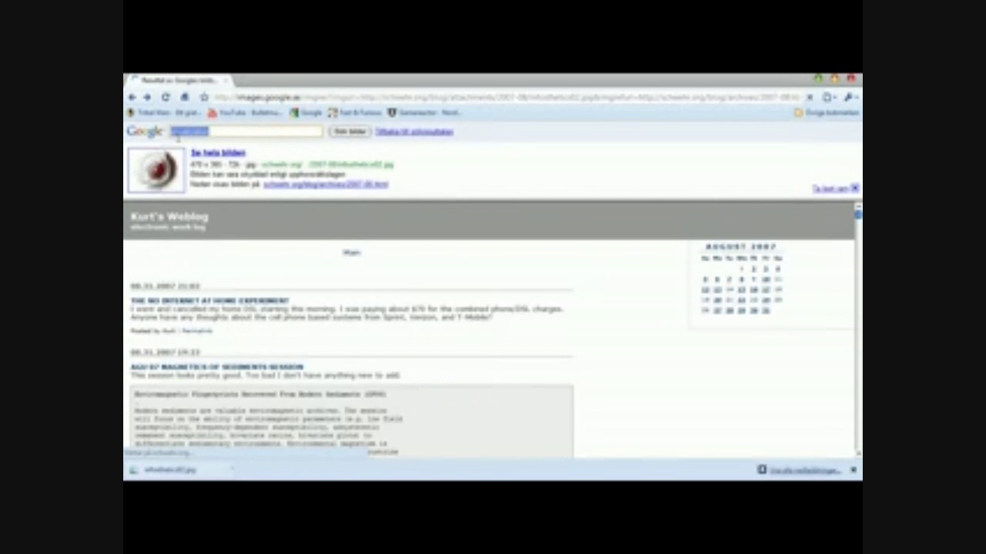
Search Google for 'vistalizator' and open the froggie.se Vistalizator result.
{"action": "left_click", "coordinate": [311, 113]}
{"action": "type", "text": "v"}
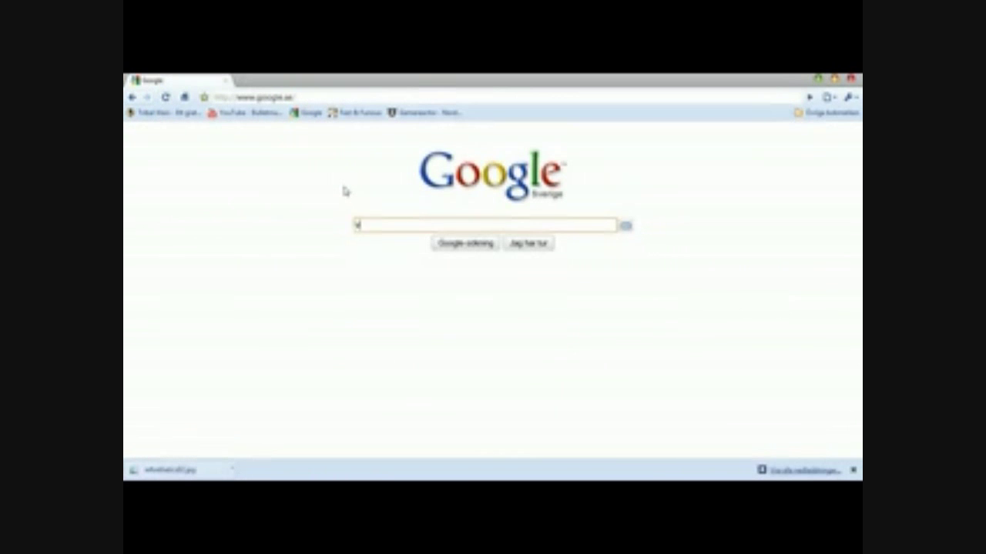
{"action": "type", "text": "iztal"}
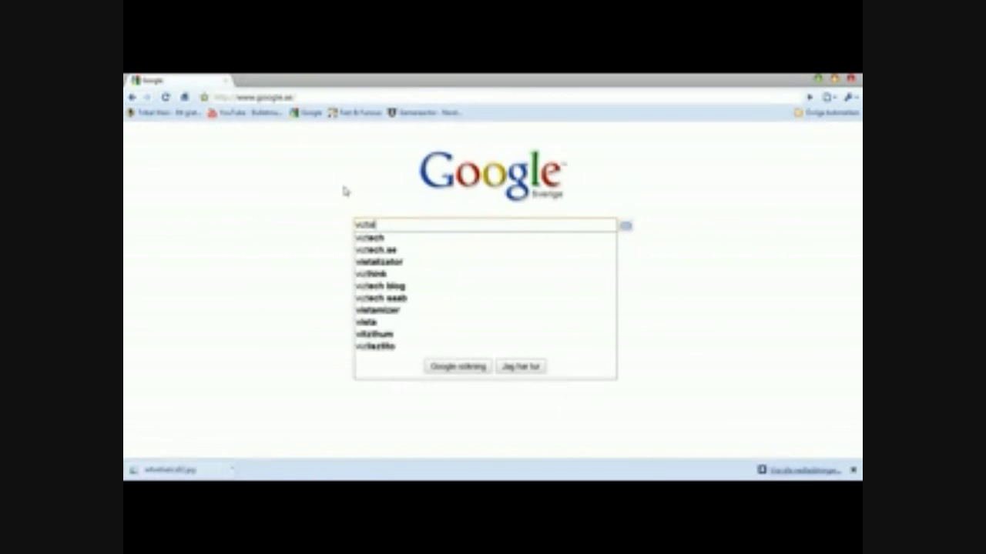
{"action": "type", "text": "i"}
{"action": "key", "text": "Down"}
{"action": "key", "text": "Return"}
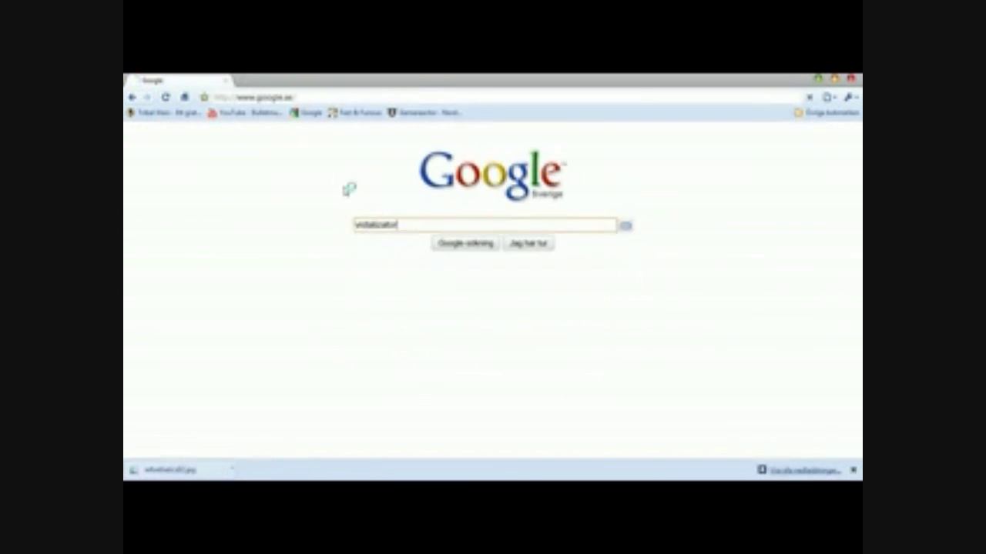
{"action": "left_click", "coordinate": [298, 229]}
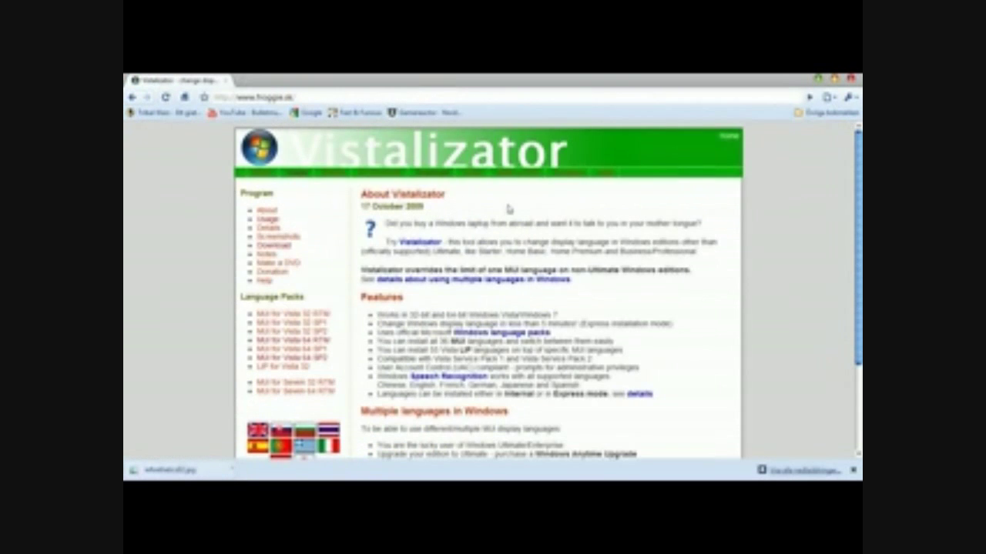
Scroll the About Vistalizator page and follow the 'Windows language packs' link.
{"action": "scroll", "coordinate": [502, 228], "scroll_direction": "down", "scroll_amount": 3}
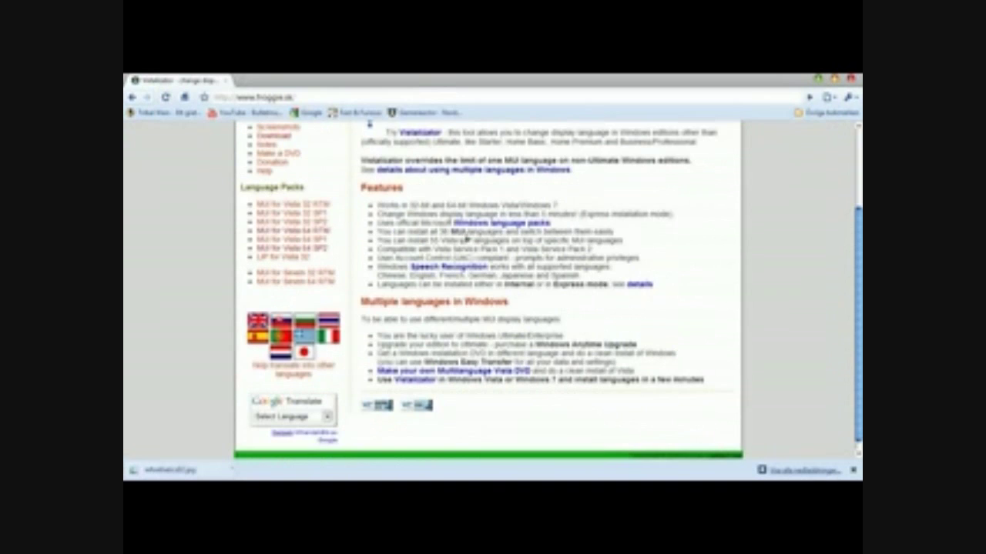
{"action": "scroll", "coordinate": [464, 240], "scroll_direction": "up", "scroll_amount": 2}
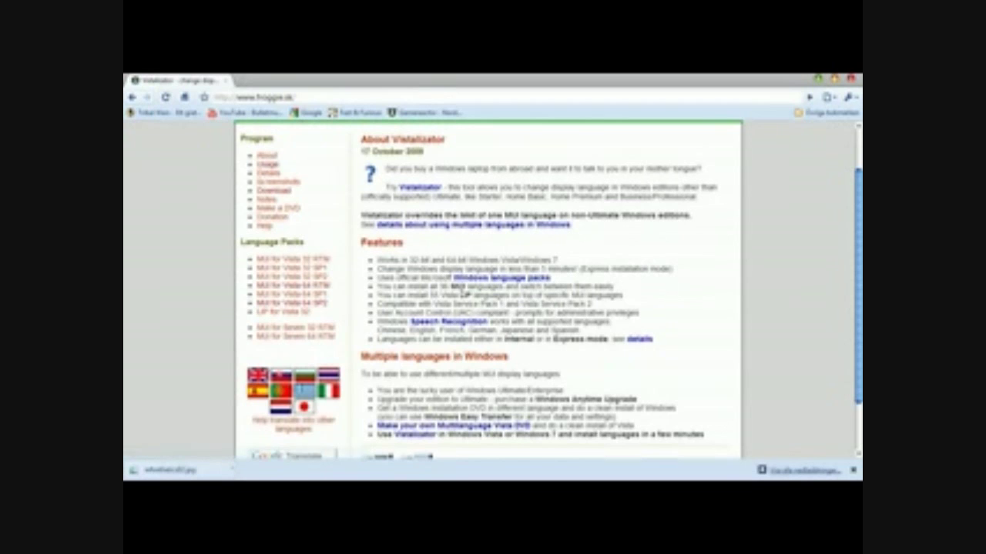
{"action": "scroll", "coordinate": [462, 281], "scroll_direction": "down", "scroll_amount": 2}
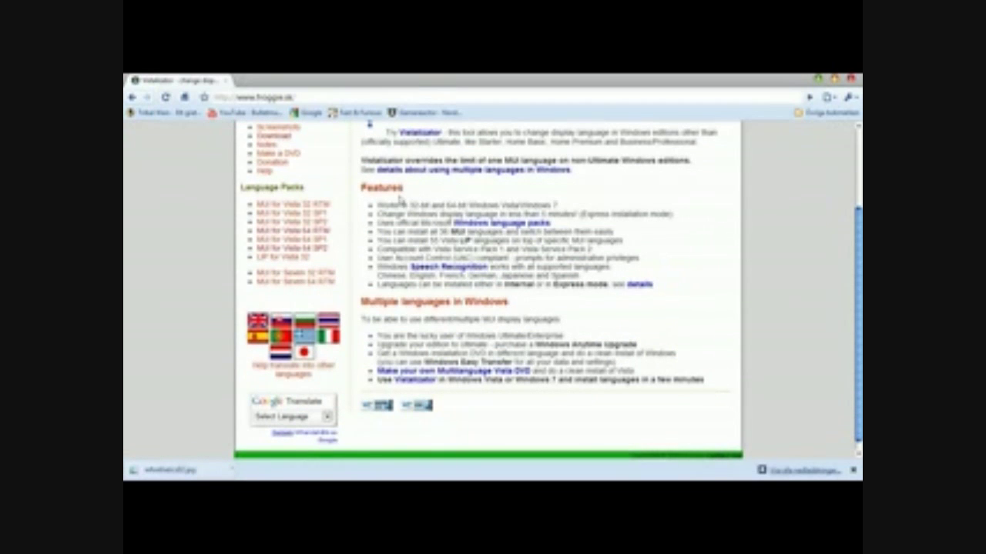
{"action": "left_click", "coordinate": [484, 223]}
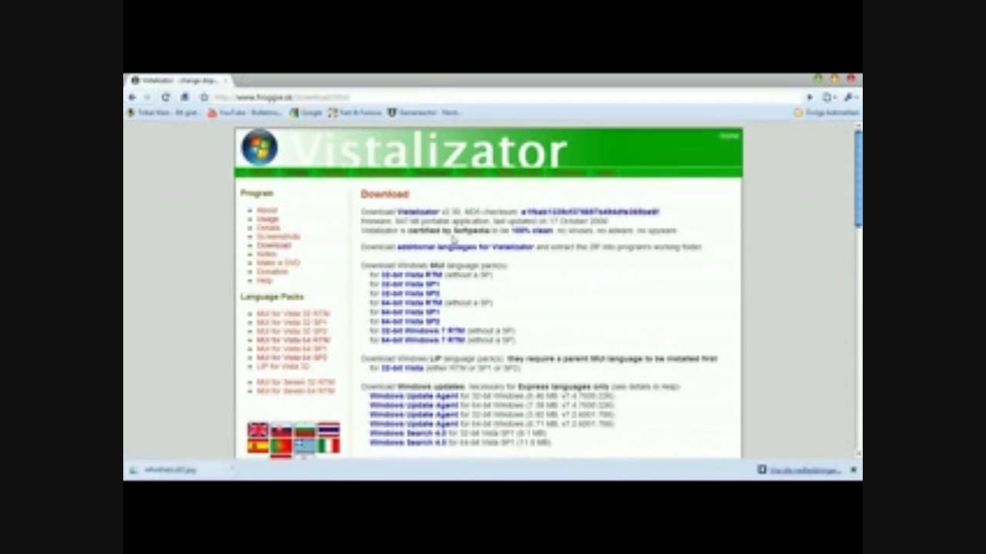
Reopen the Vistalizator Download page, mark the MUI language pack text, then show Start.
{"action": "left_click", "coordinate": [132, 97]}
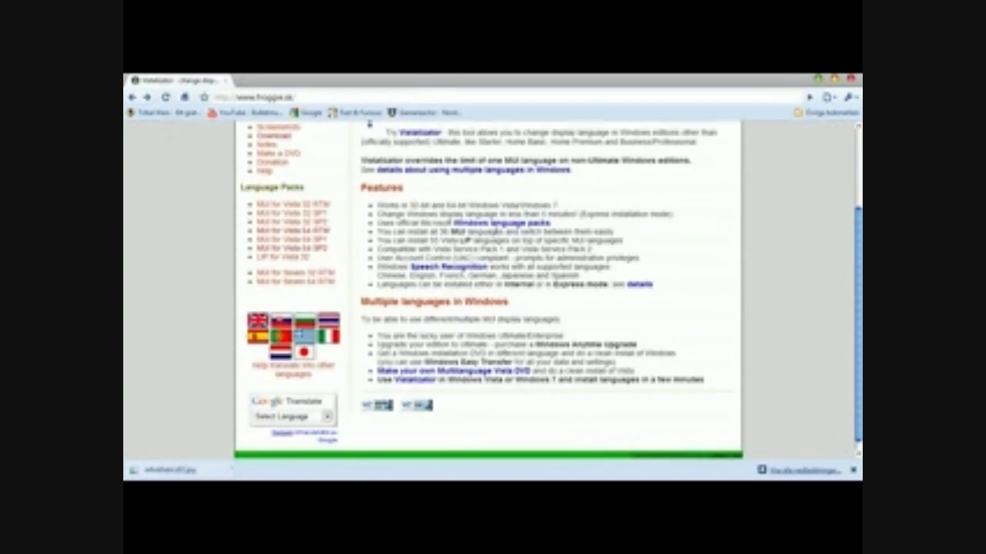
{"action": "left_click", "coordinate": [496, 225]}
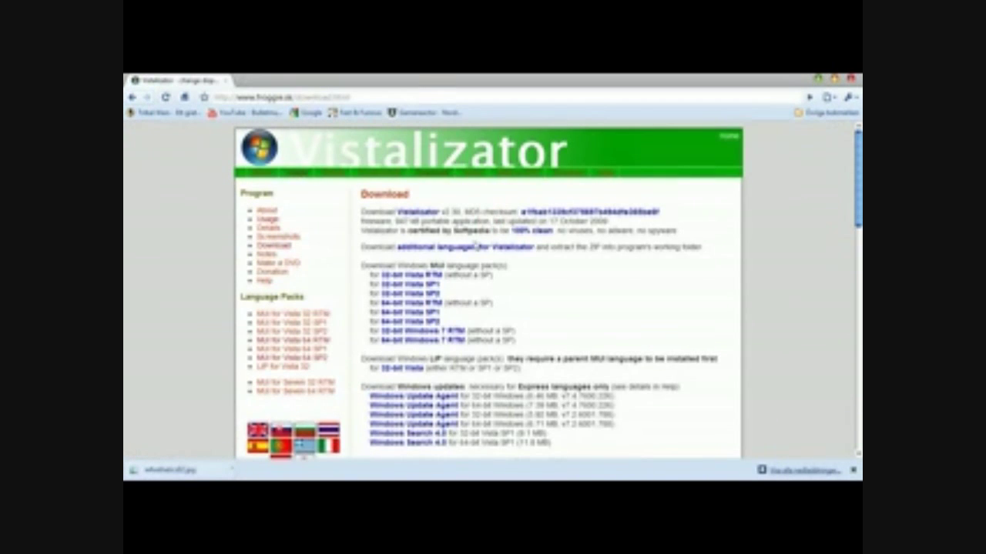
{"action": "left_click_drag", "start_coordinate": [404, 265], "coordinate": [429, 265]}
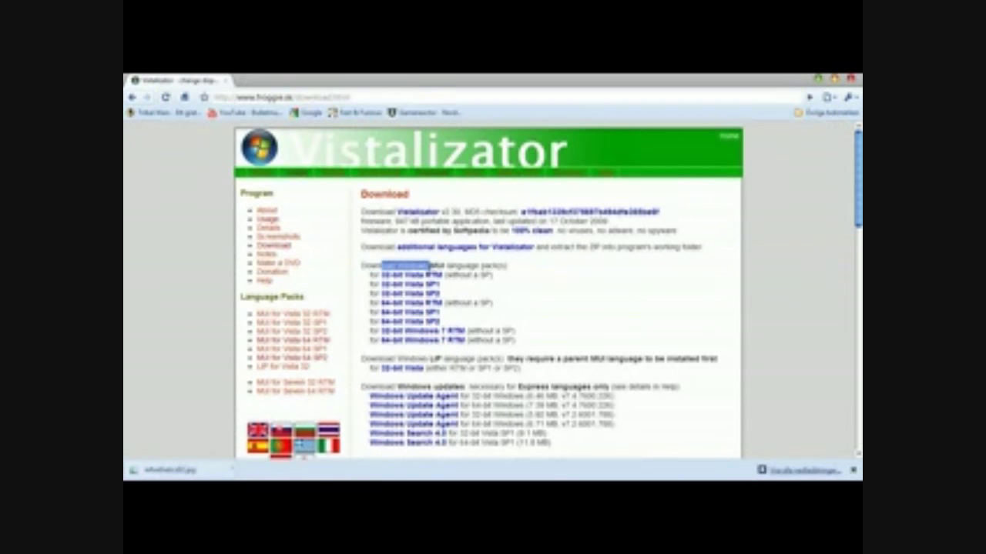
{"action": "left_click_drag", "start_coordinate": [446, 266], "coordinate": [532, 269]}
{"action": "left_click", "coordinate": [532, 268]}
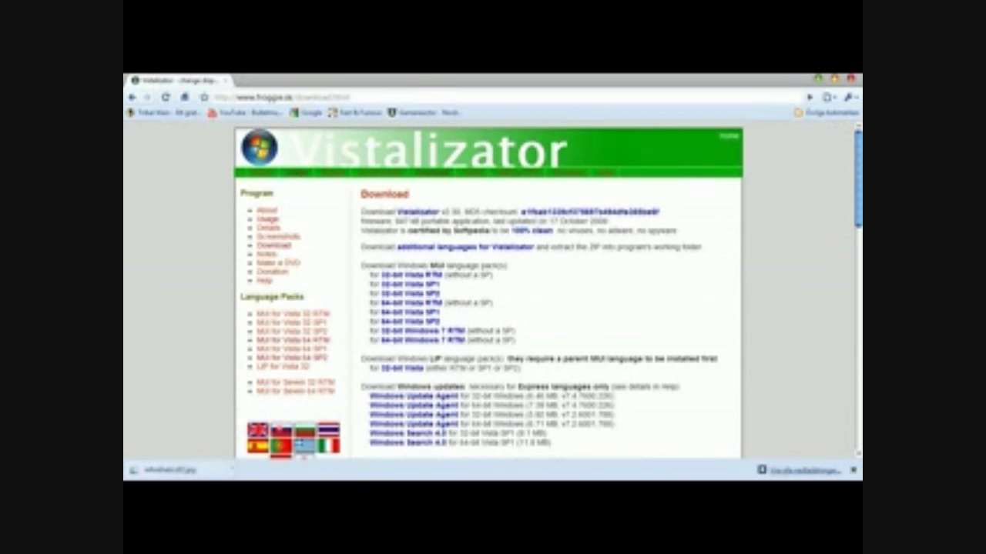
{"action": "key", "text": "super"}
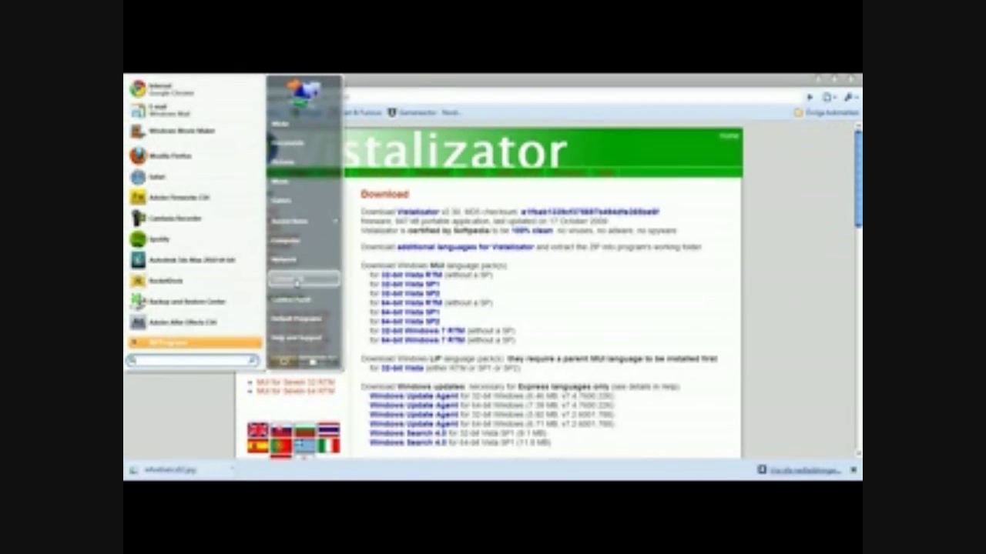
Check Computer Properties showing Vista Home Premium SP2, 64-bit, then close it.
{"action": "right_click", "coordinate": [293, 241]}
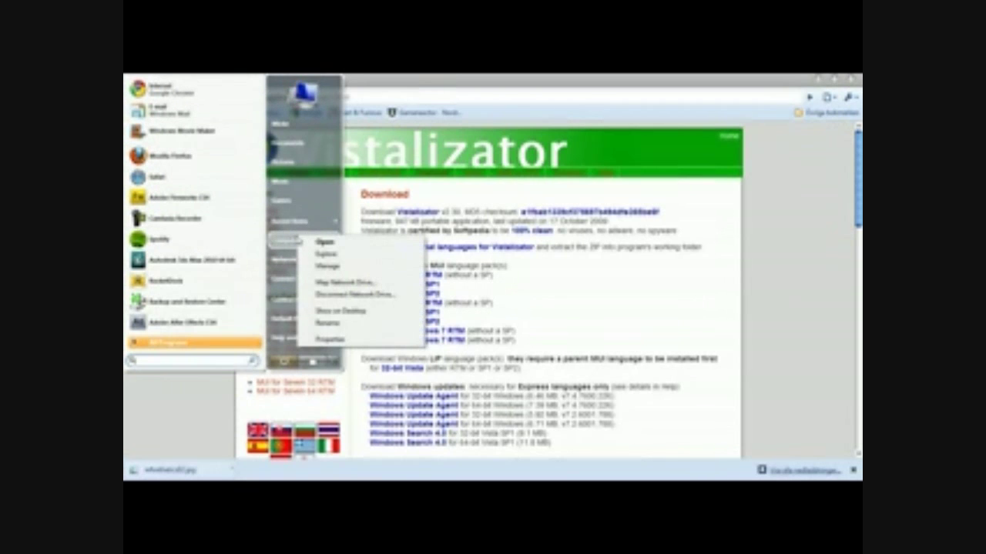
{"action": "left_click", "coordinate": [331, 340]}
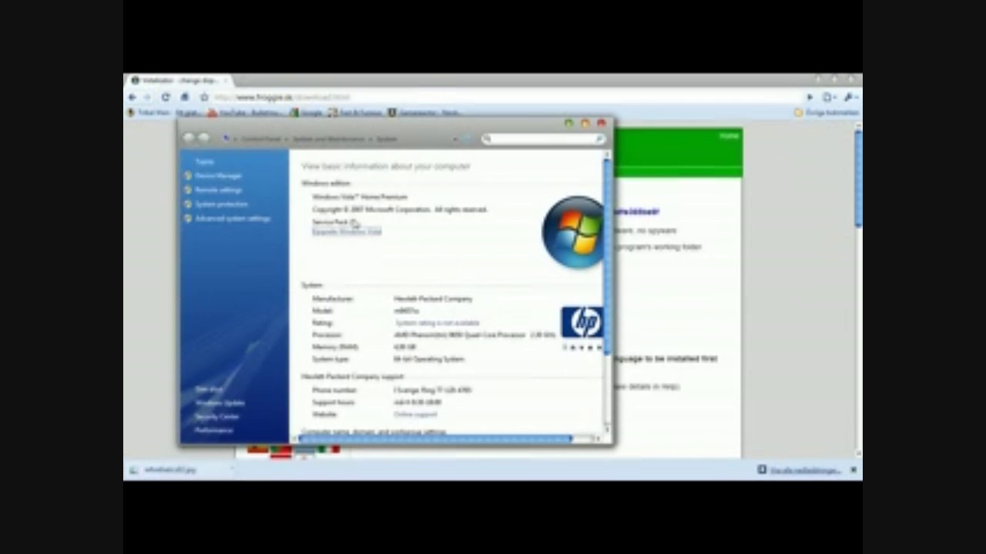
{"action": "scroll", "coordinate": [378, 264], "scroll_direction": "down", "scroll_amount": 1}
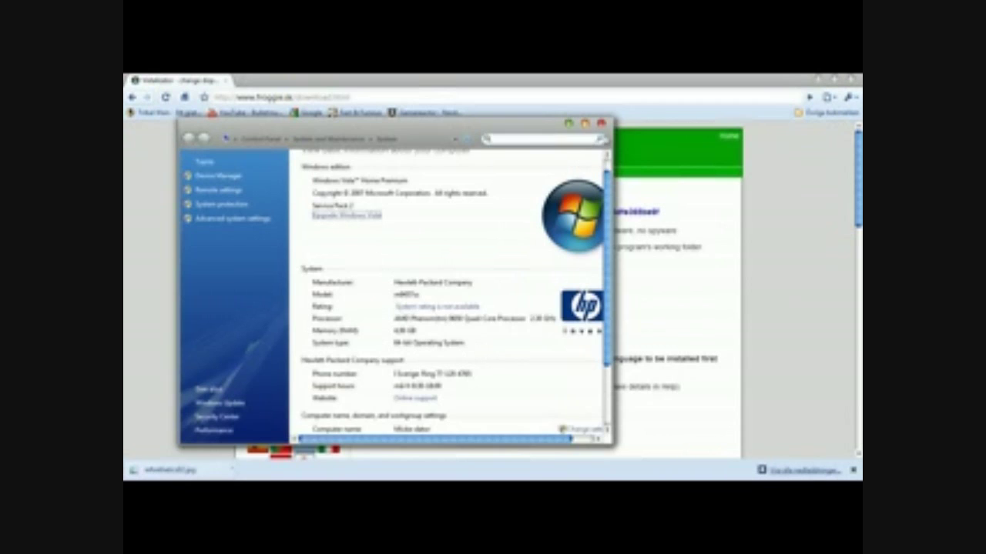
{"action": "scroll", "coordinate": [554, 177], "scroll_direction": "up", "scroll_amount": 1}
{"action": "left_click", "coordinate": [601, 124]}
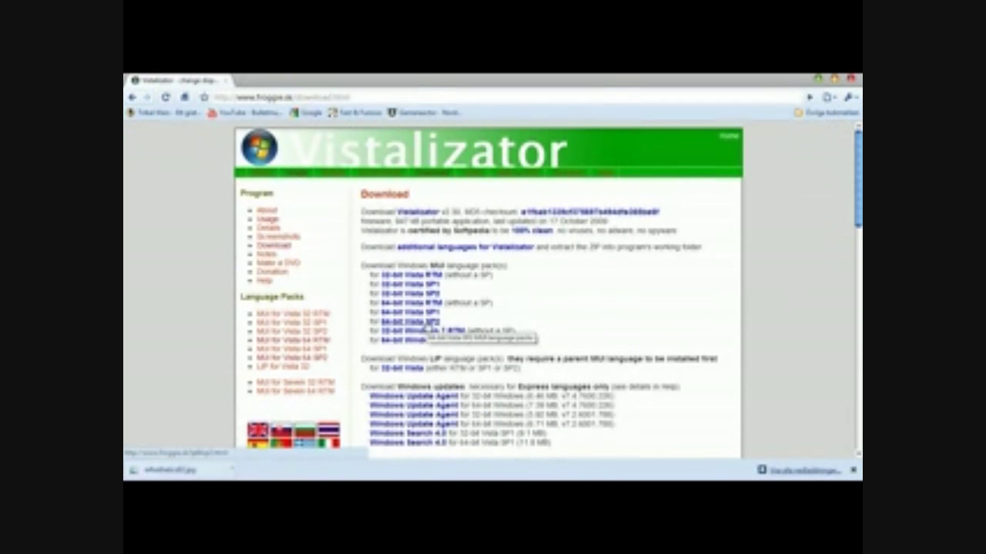
Run Vistalizator.exe from the downloads list and move its window aside.
{"action": "left_click", "coordinate": [799, 471]}
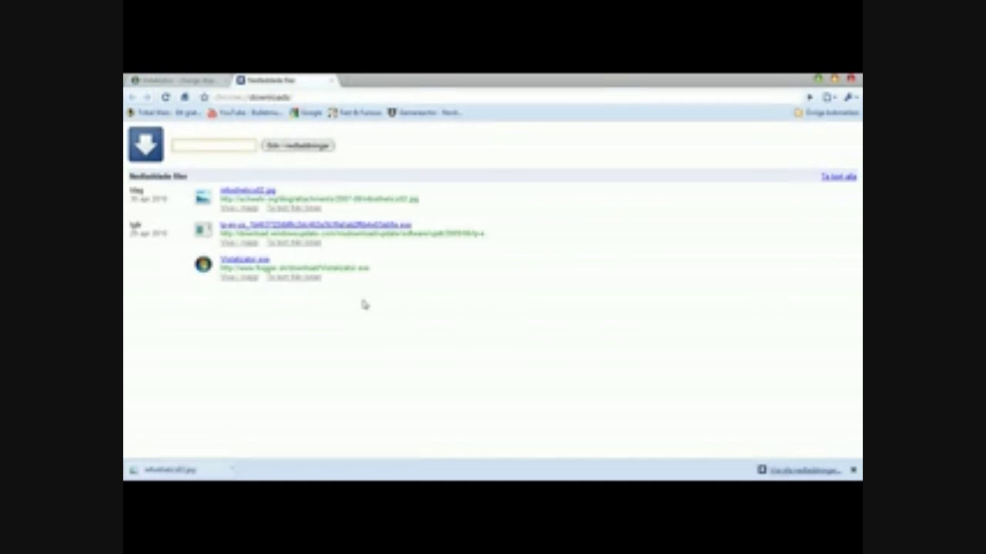
{"action": "left_click", "coordinate": [245, 262]}
{"action": "left_click_drag", "start_coordinate": [362, 123], "coordinate": [469, 166]}
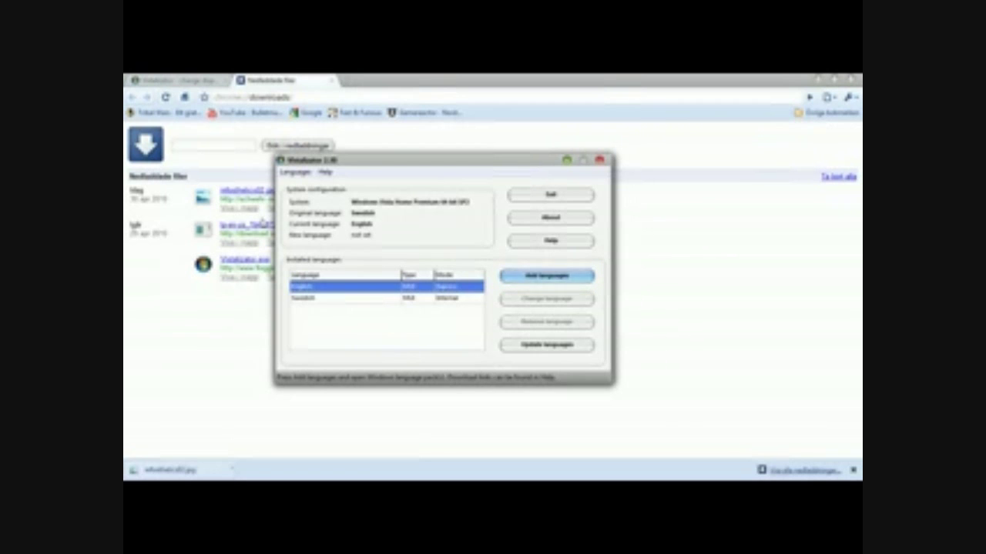
{"action": "left_click", "coordinate": [564, 283]}
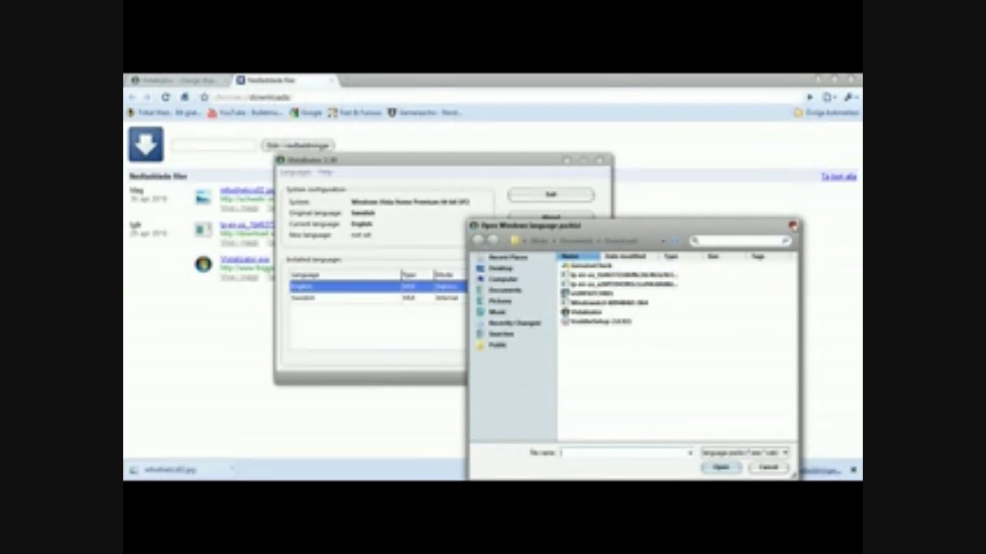
{"action": "left_click", "coordinate": [791, 223]}
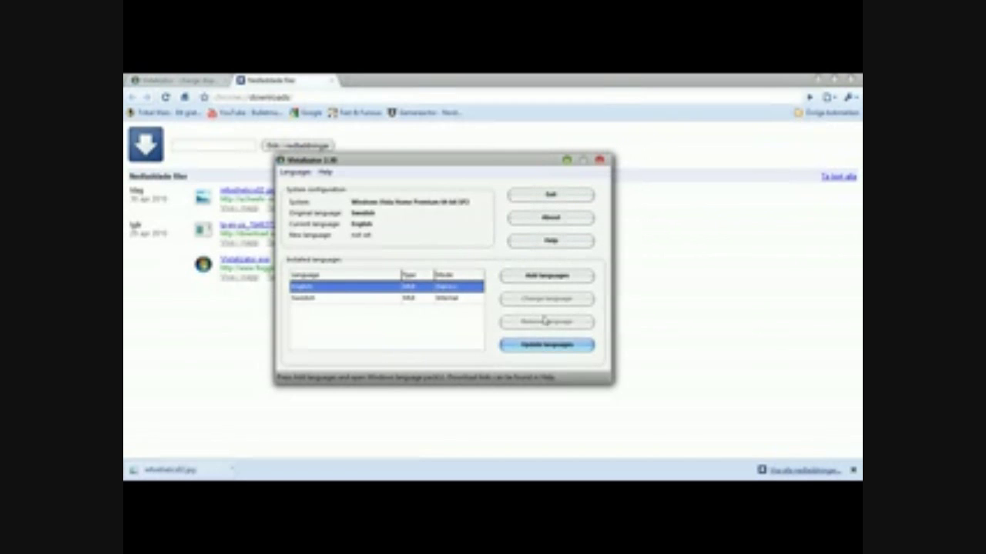
{"action": "left_click", "coordinate": [435, 299]}
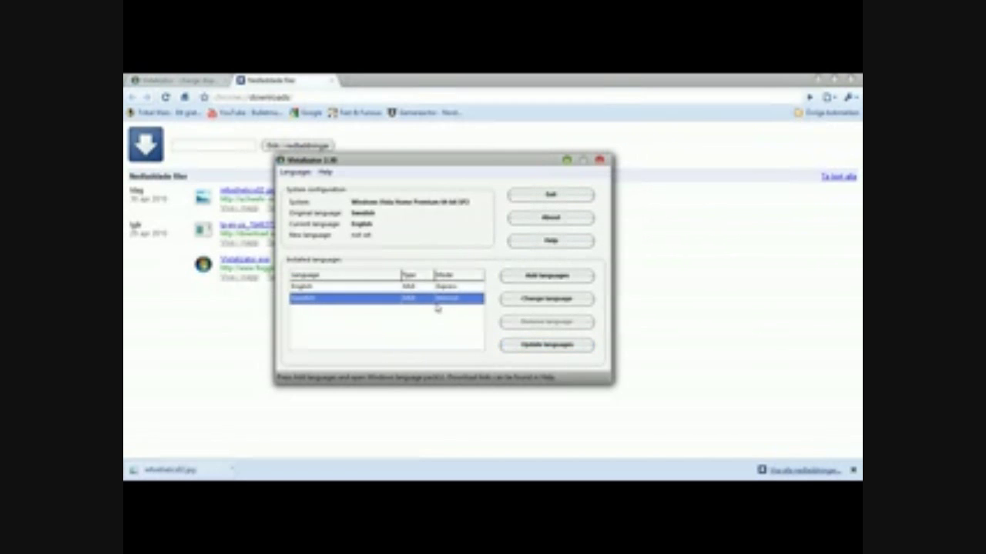
{"action": "left_click", "coordinate": [543, 300]}
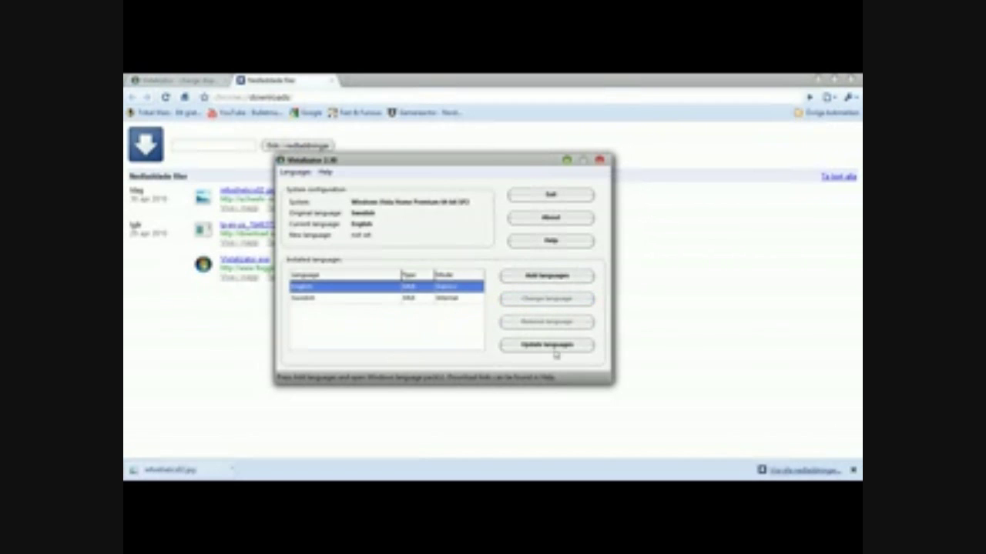